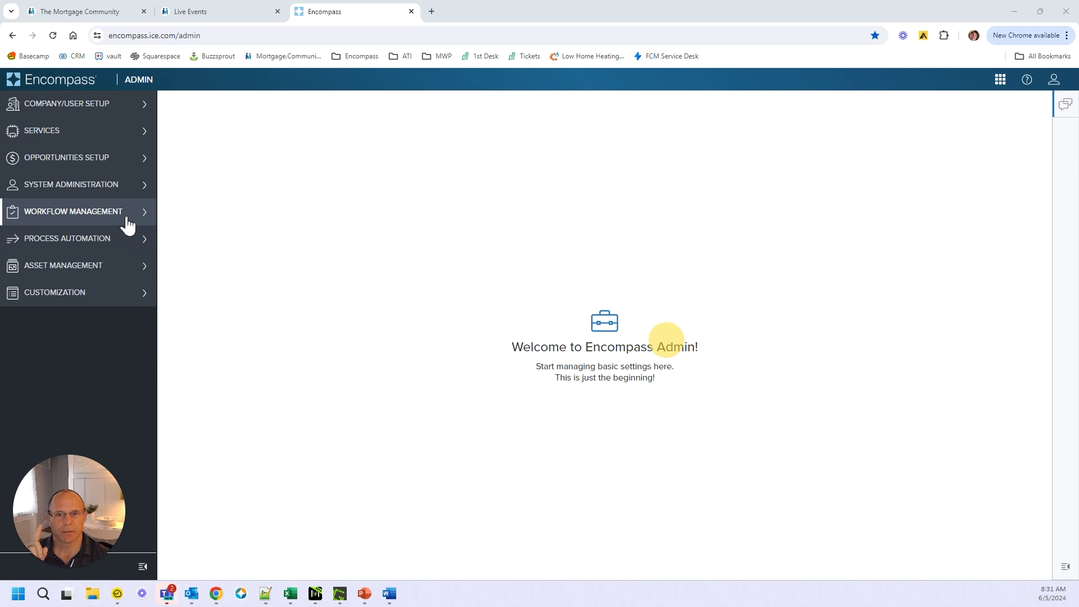
Open the Notification Templates list under Workflow Management.
left_click(145, 215)
left_click(79, 242)
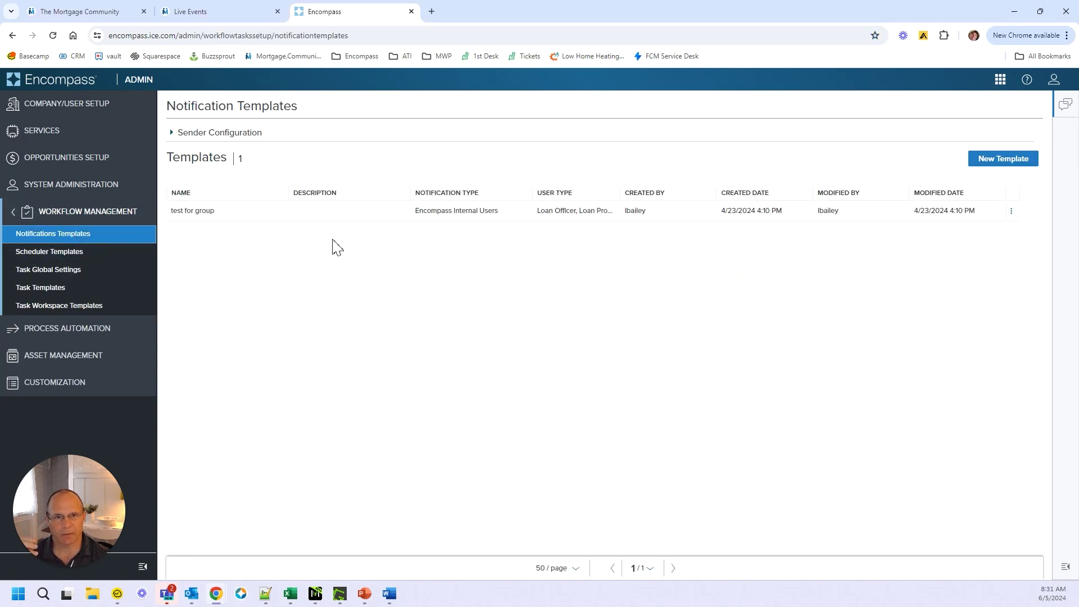
Expand Sender Configuration and start entering a sender email address.
left_click(172, 135)
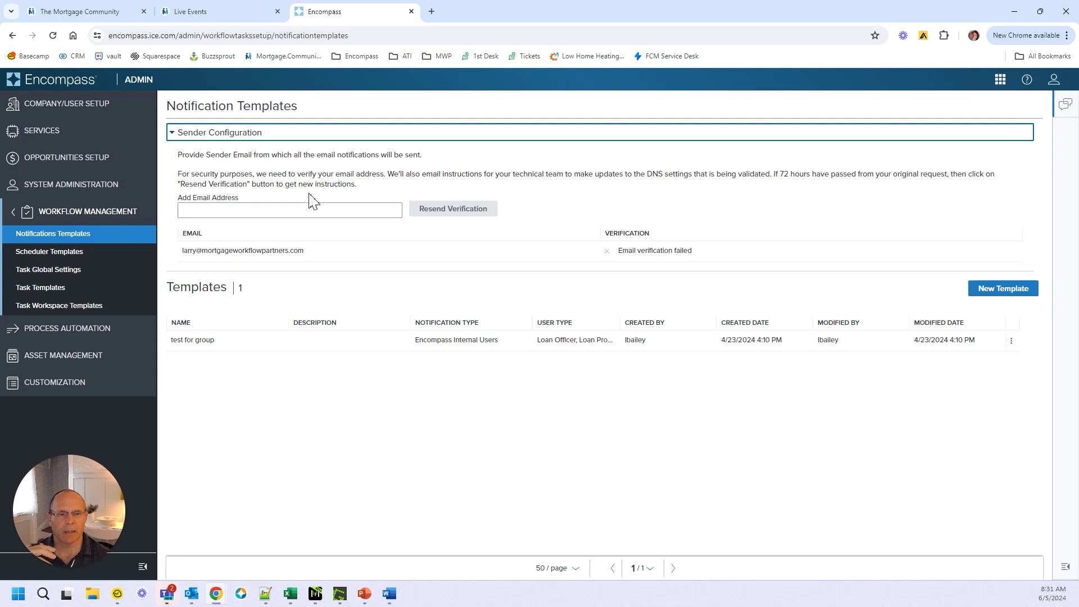
left_click(304, 211)
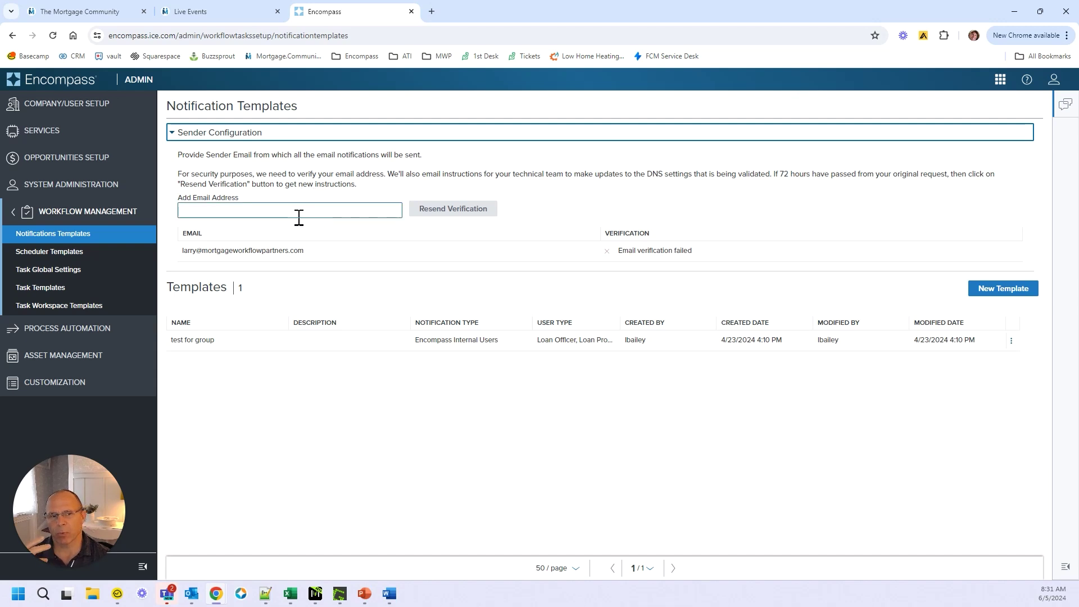
left_click(215, 211)
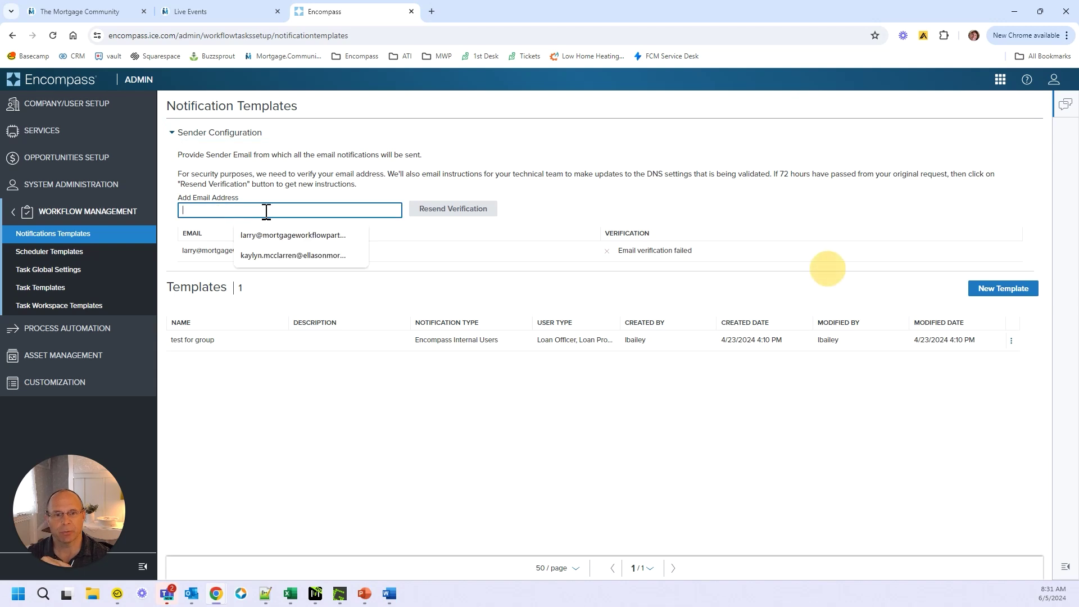
left_click(554, 206)
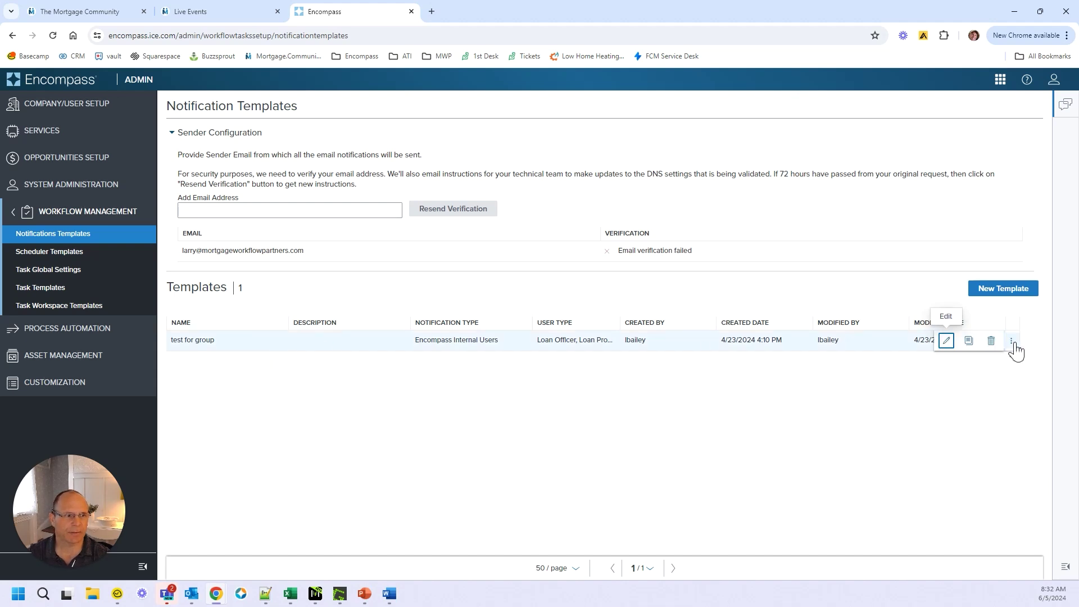
Edit the 'test for group' template and review the Internal Users role list without choosing one.
left_click(947, 352)
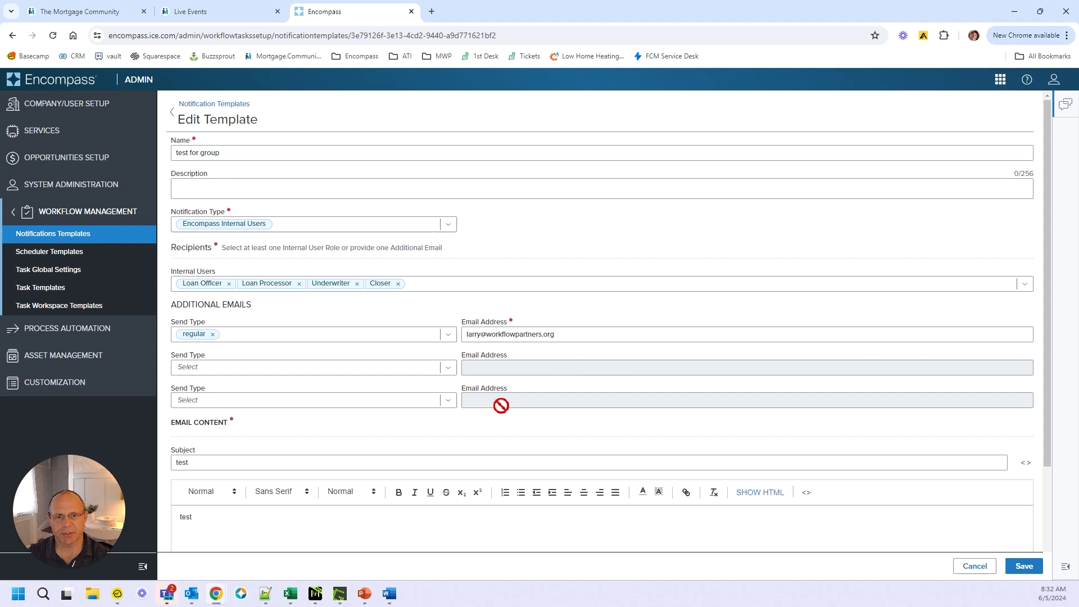
scroll(386, 343, "down", 2)
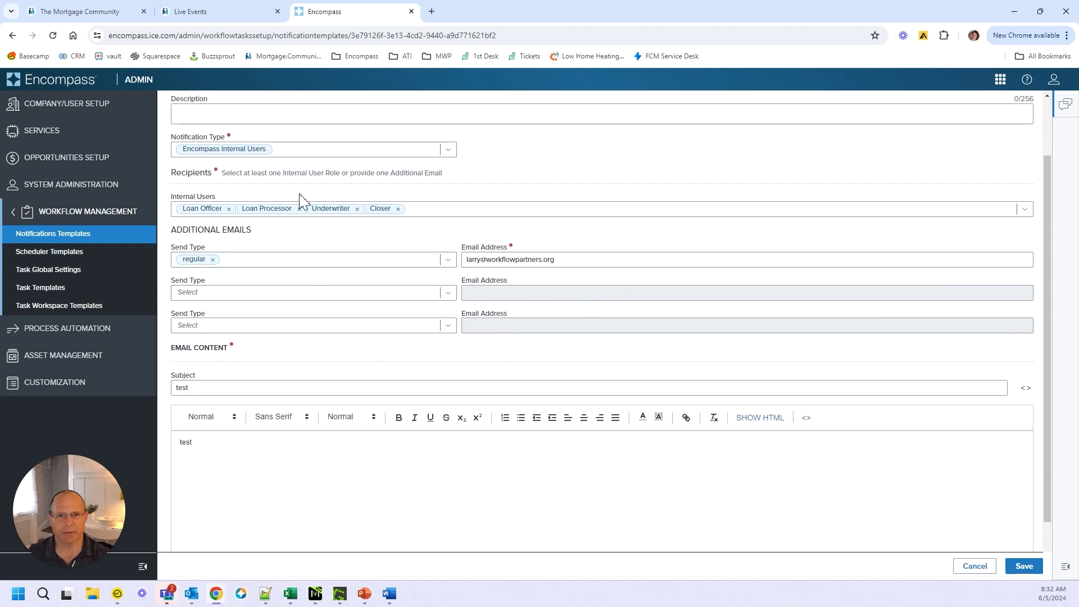
left_click(1025, 209)
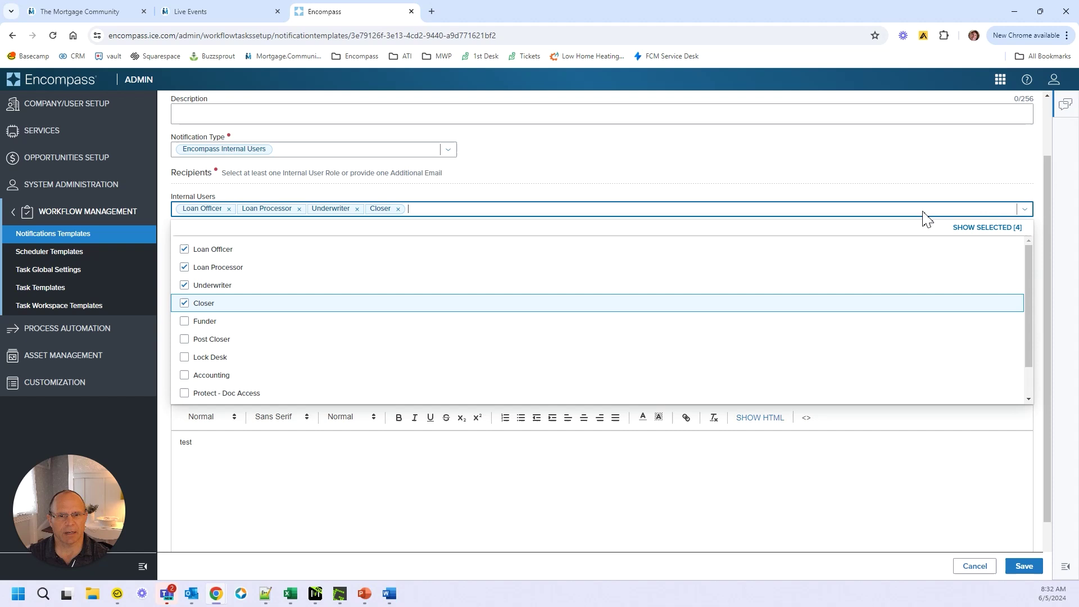
scroll(425, 310, "down", 1)
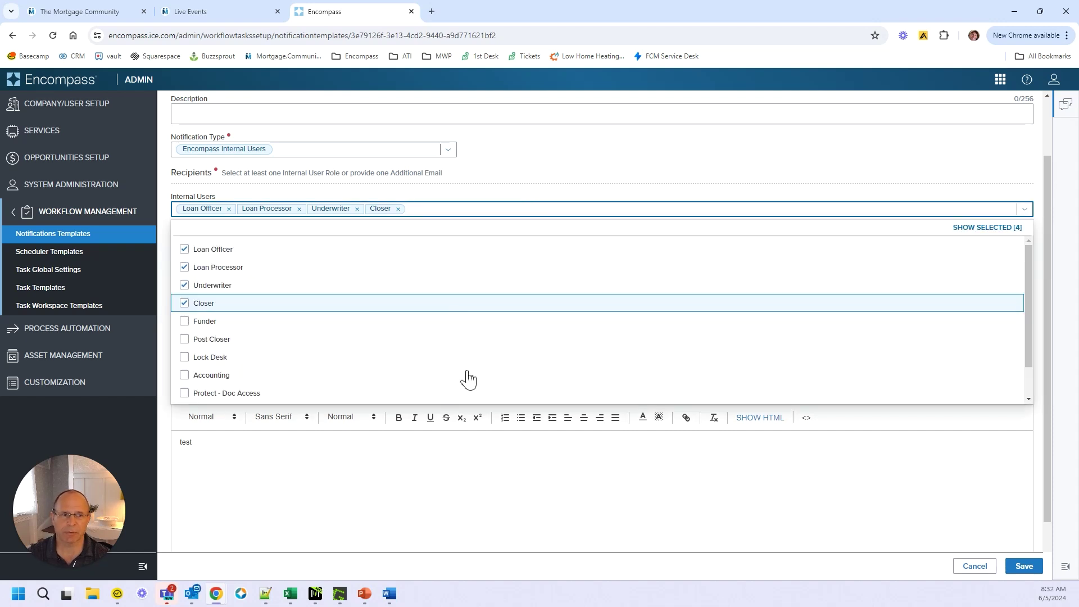
left_click(515, 468)
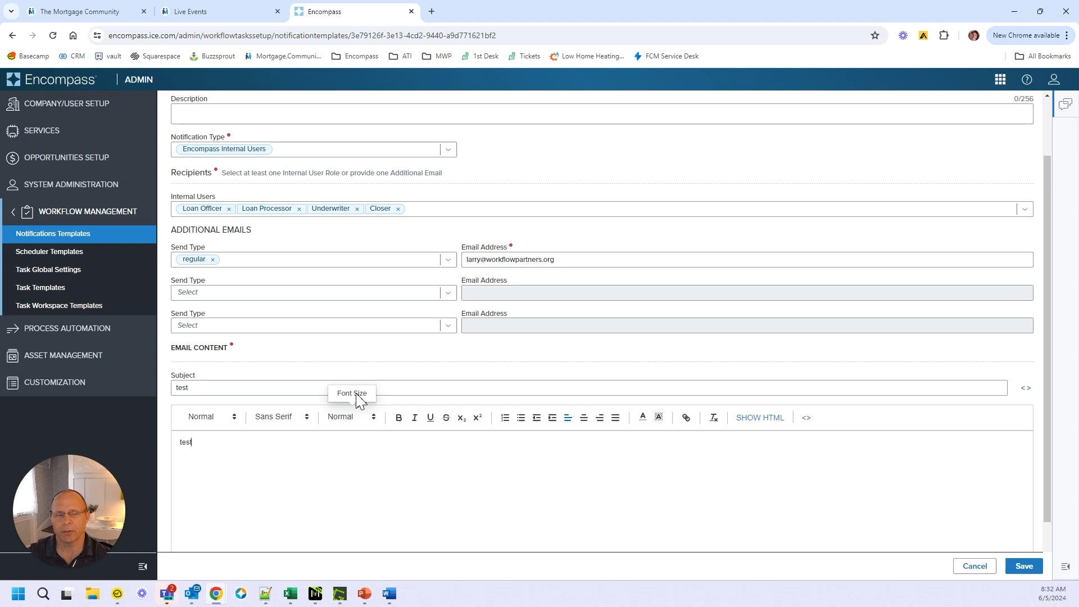
scroll(422, 419, "down", 1)
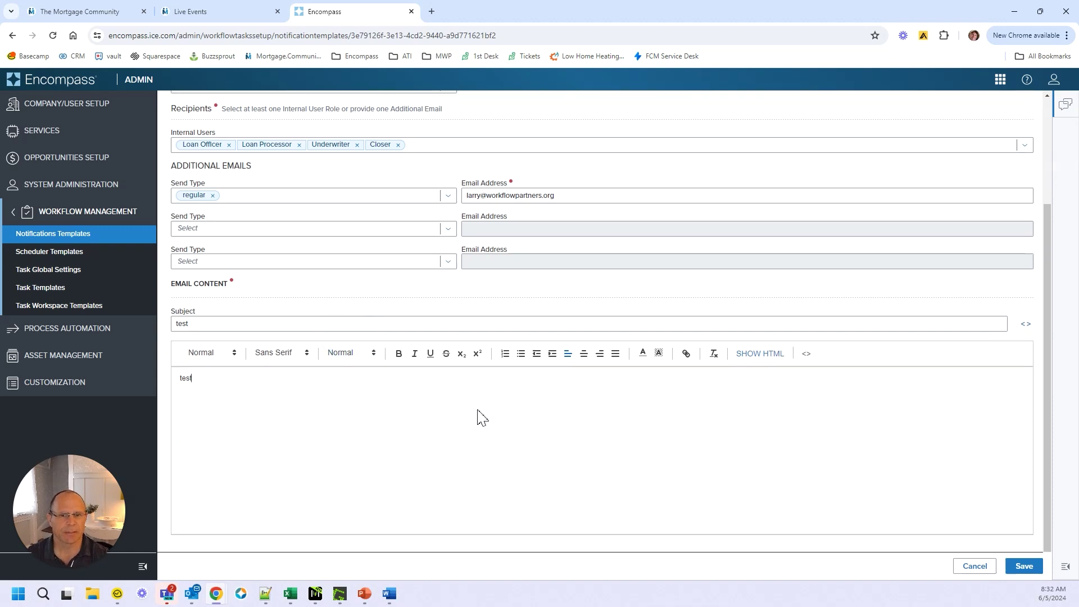
Insert the Virtual Field [[Document.DateOrdered.Appraisal]] at the start of the subject, before 'test'.
left_click(1026, 325)
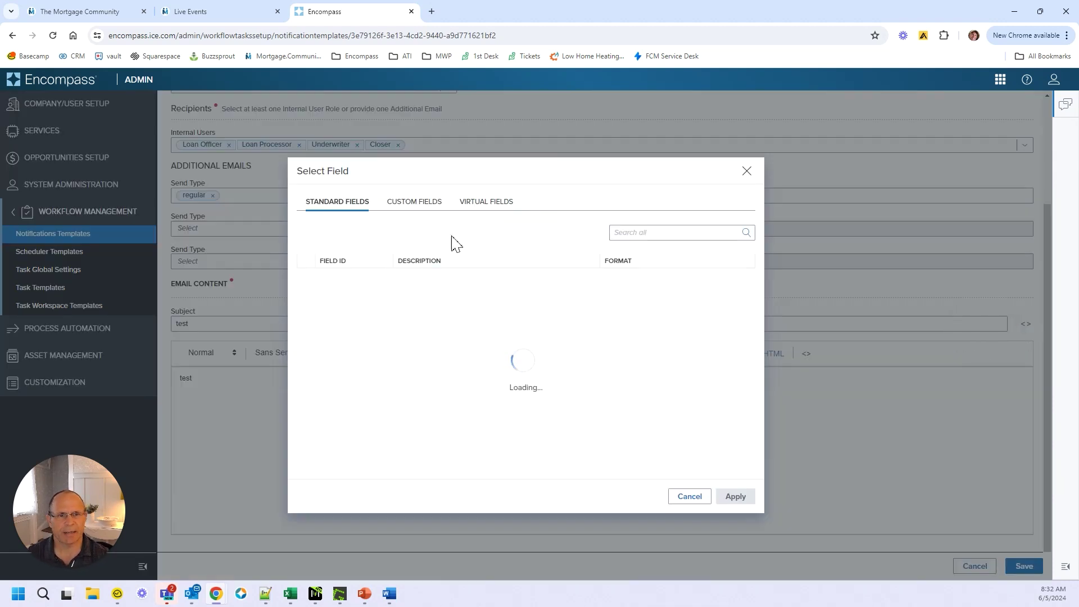
left_click(473, 204)
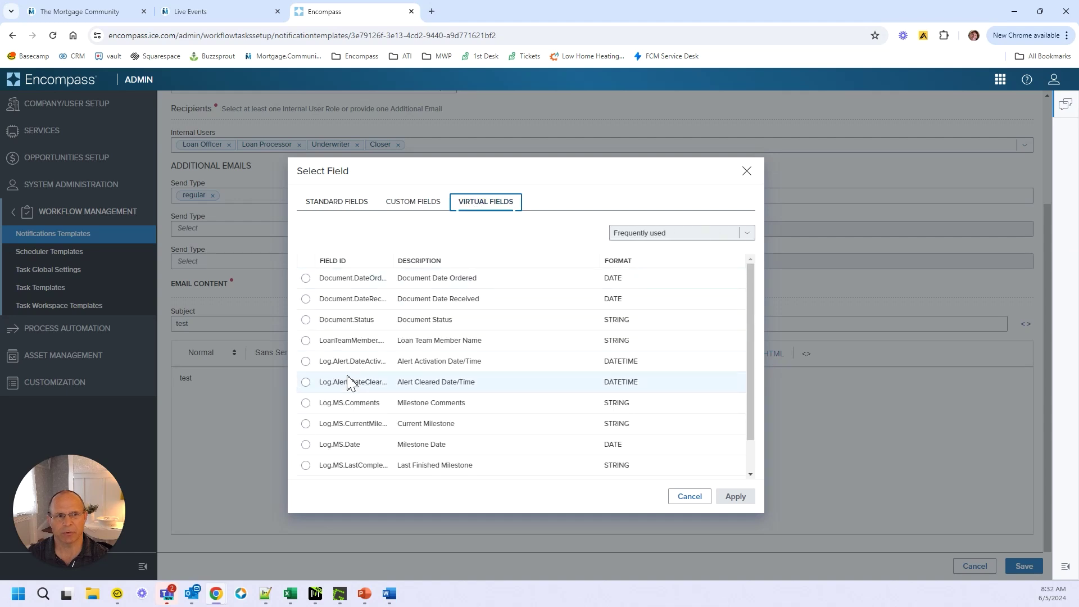
left_click(306, 278)
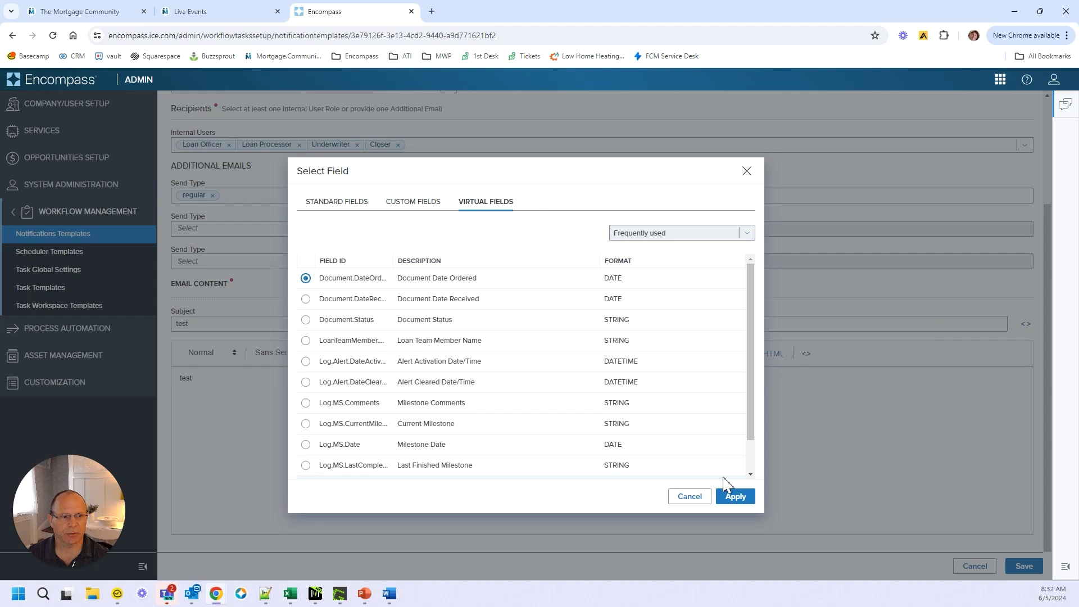
left_click(736, 496)
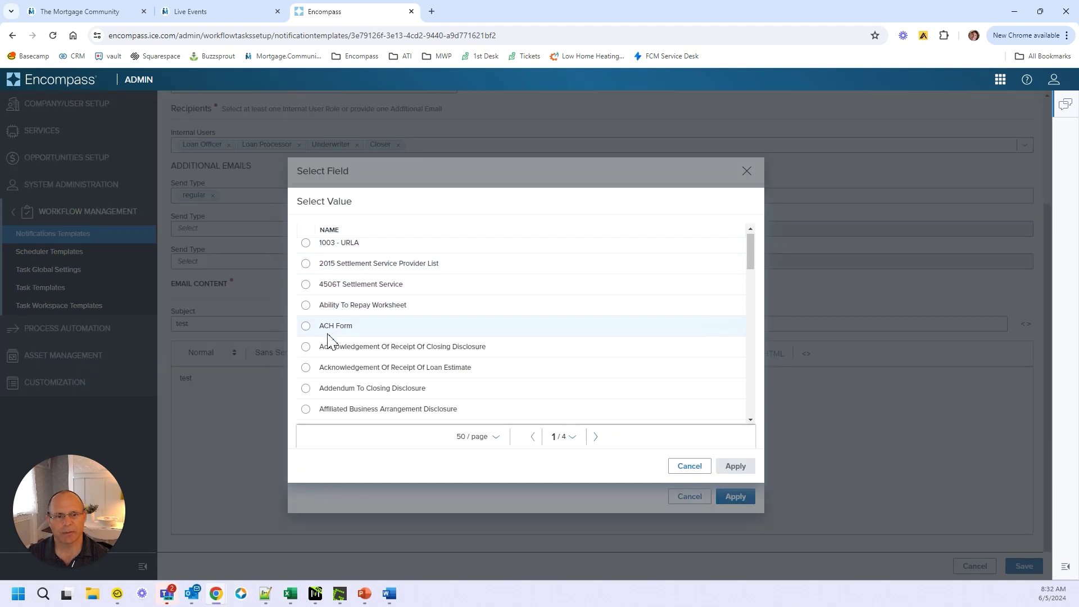
scroll(332, 354, "down", 3)
left_click(306, 347)
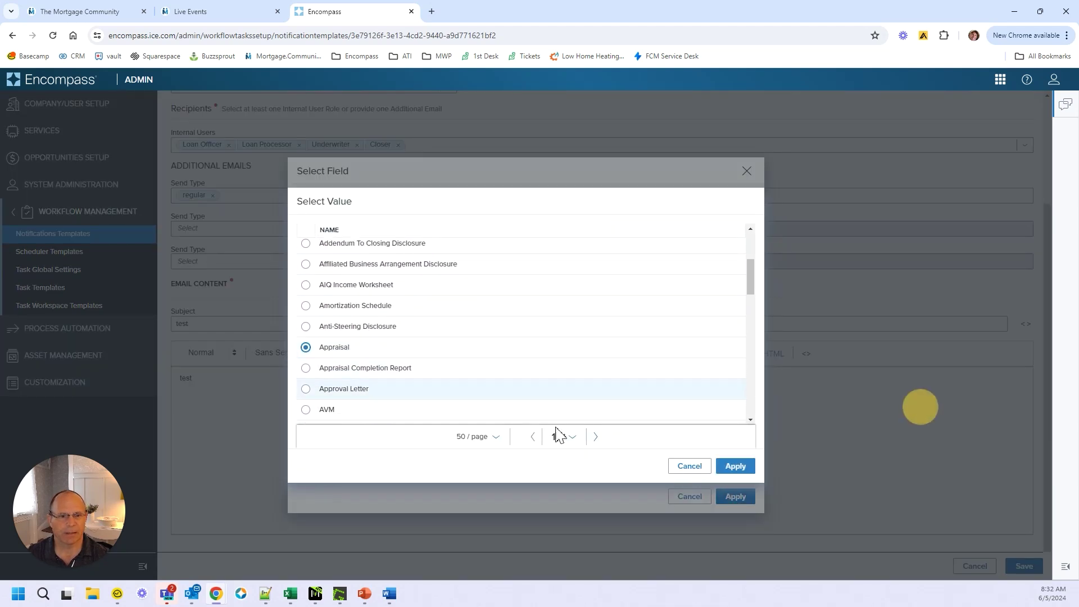
left_click(730, 466)
left_click_drag(325, 326, 166, 337)
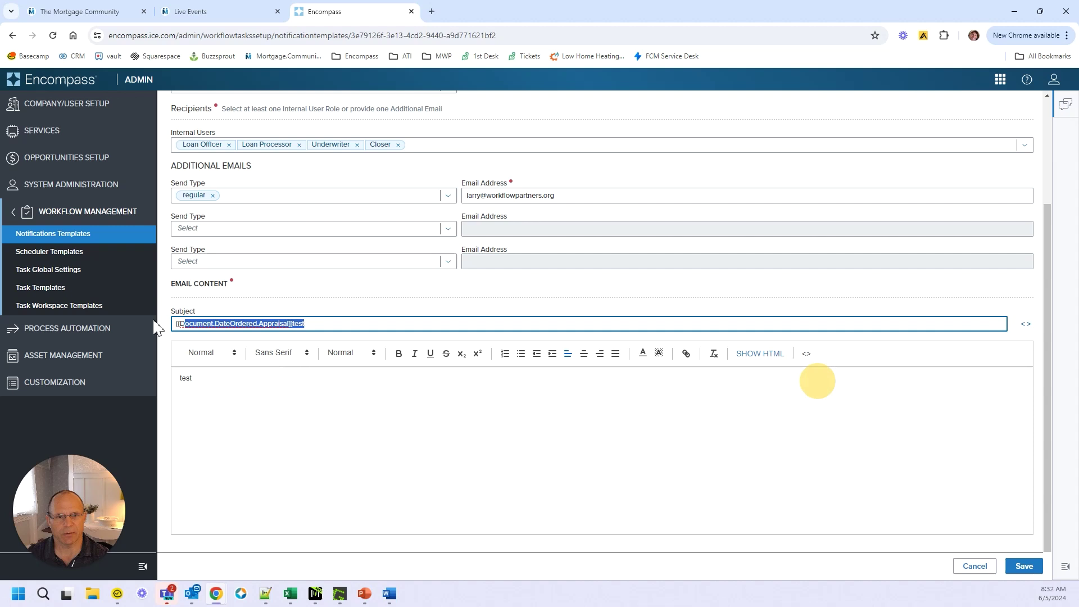
left_click(293, 400)
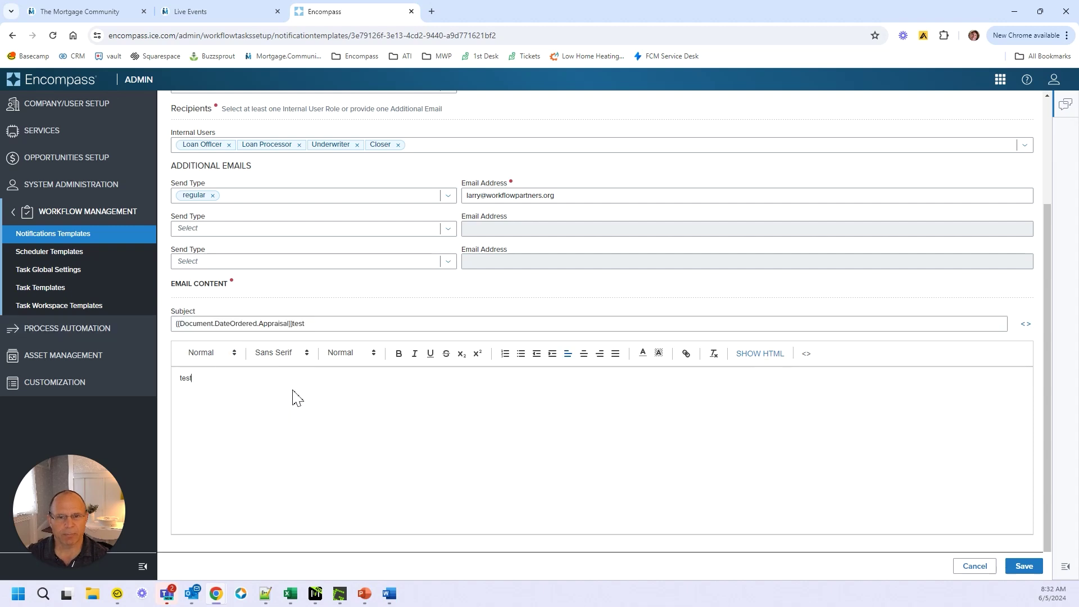
Switch the email body to HTML source view, showing <p>test</p>.
left_click(321, 325)
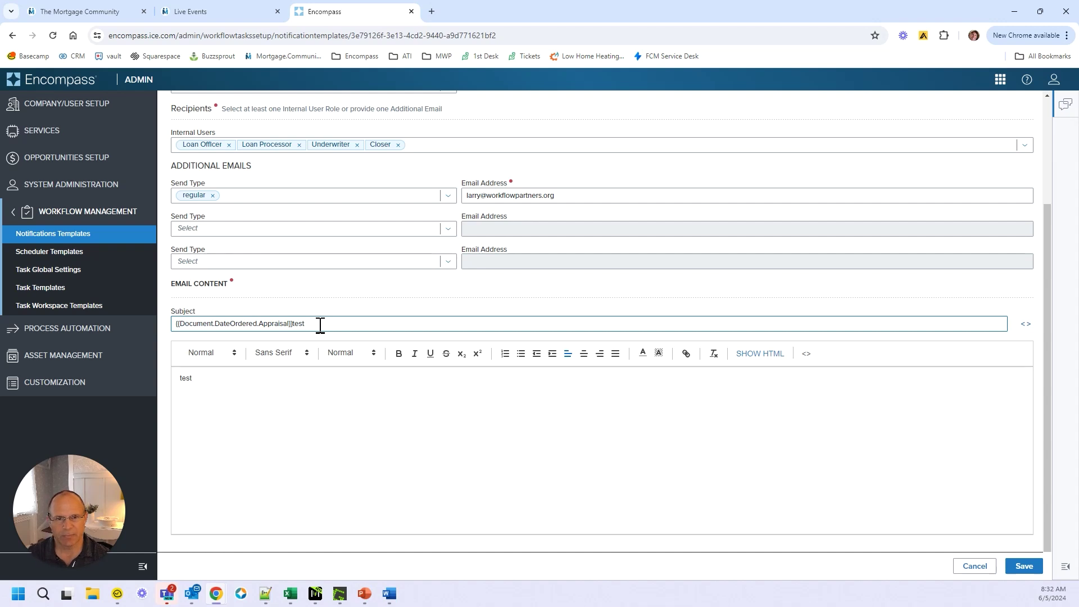
left_click(269, 451)
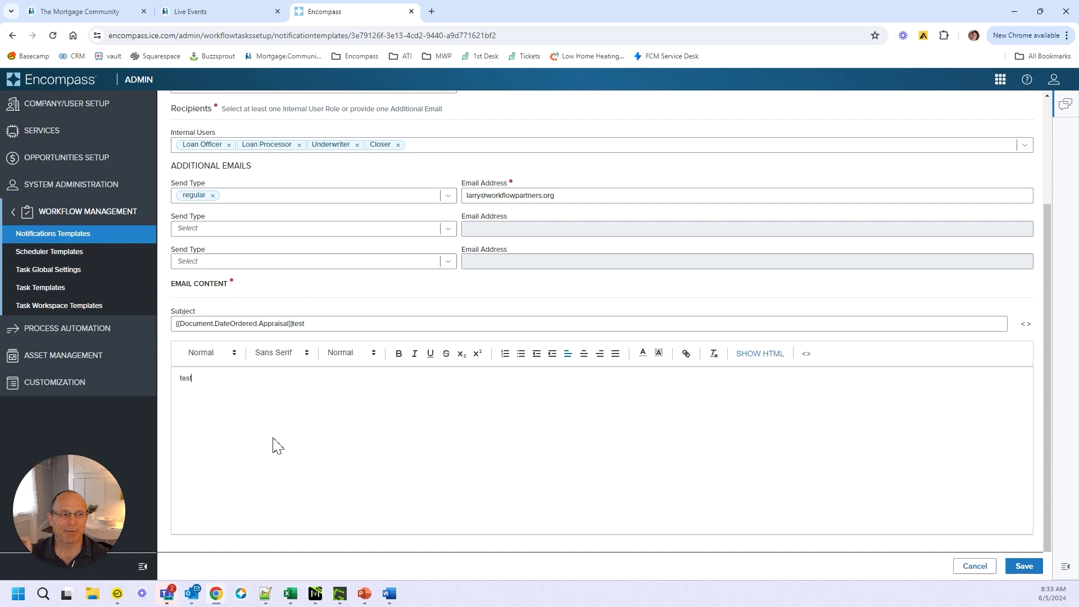
left_click(764, 355)
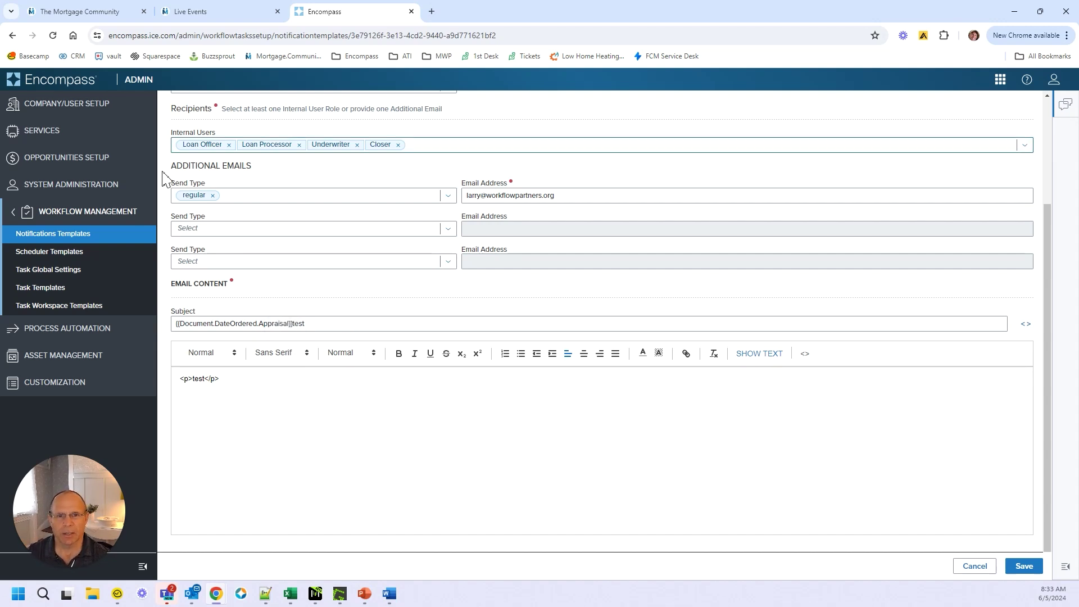
Discard the unsaved template and create a new rule under Process Automation > Workflow Rules.
left_click(122, 338)
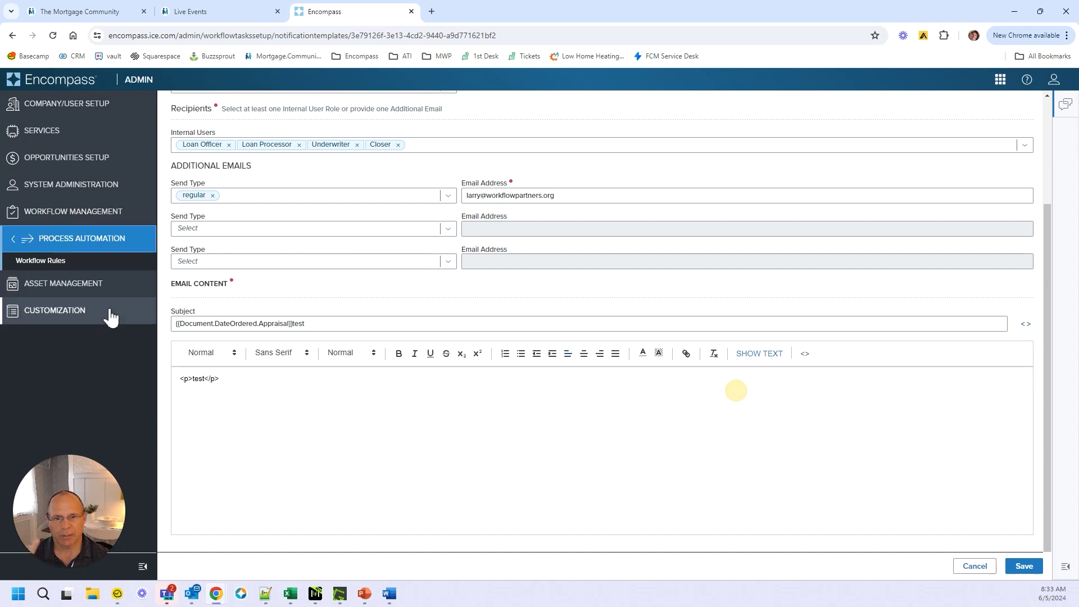
left_click(59, 262)
left_click(591, 392)
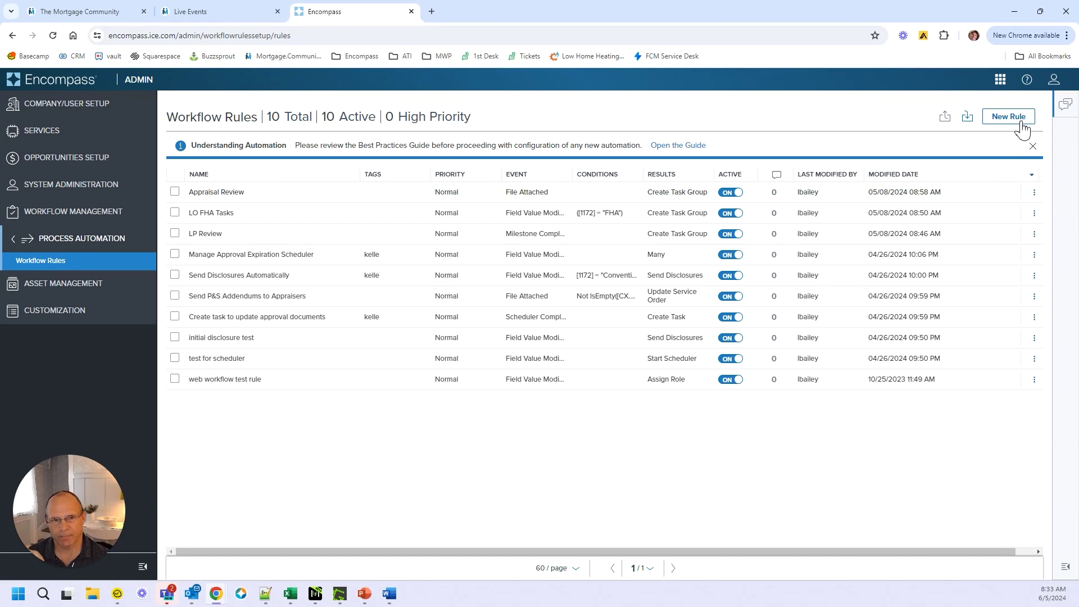
left_click(1022, 129)
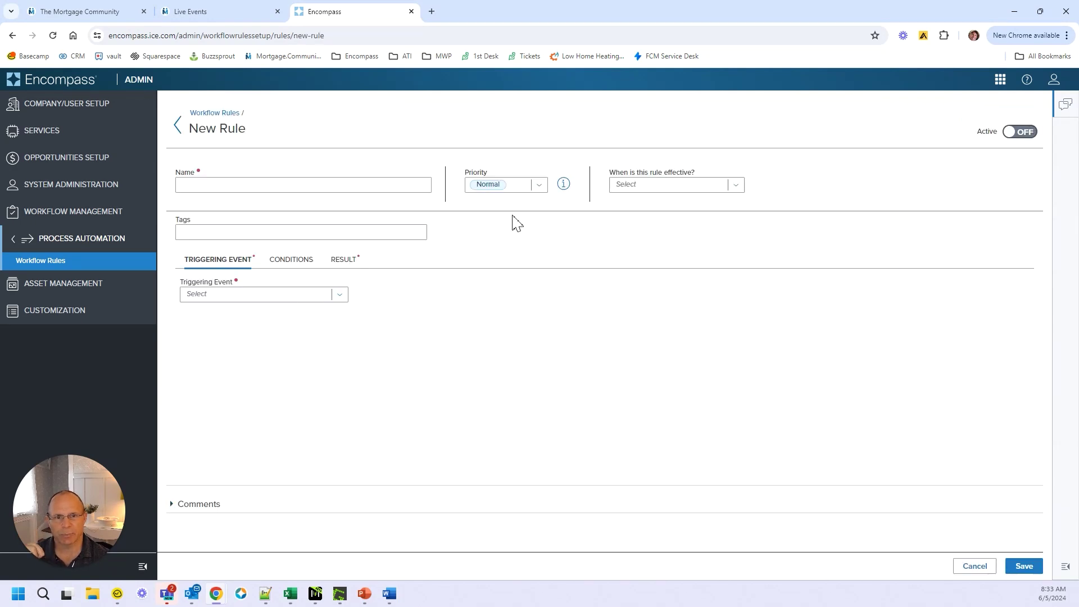
Set the triggering event to Role Assigned, leaving the Role field empty after reviewing it.
left_click(341, 302)
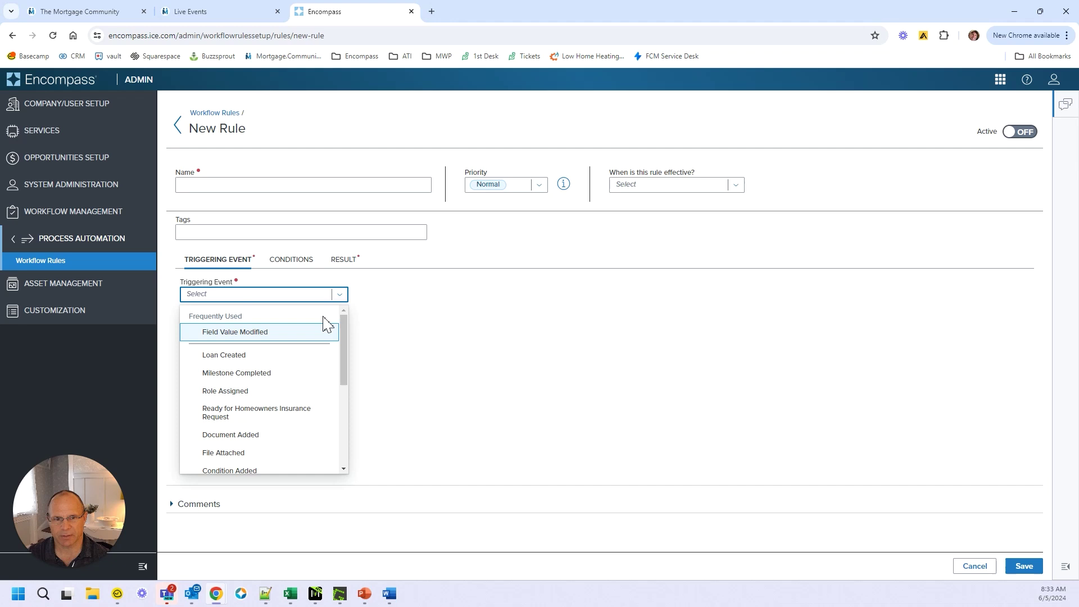
left_click(243, 393)
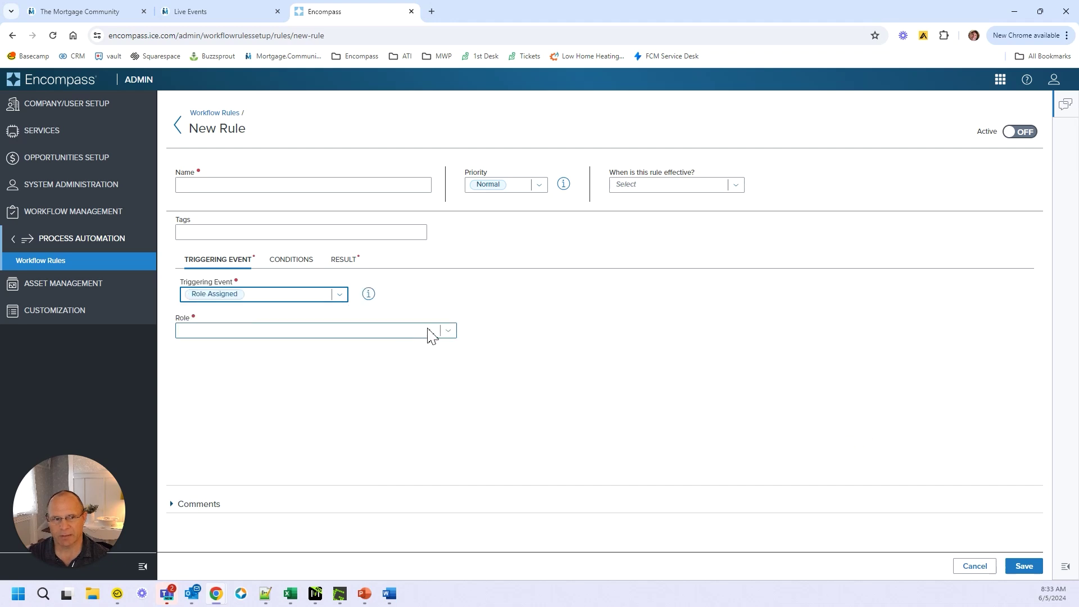
left_click(449, 333)
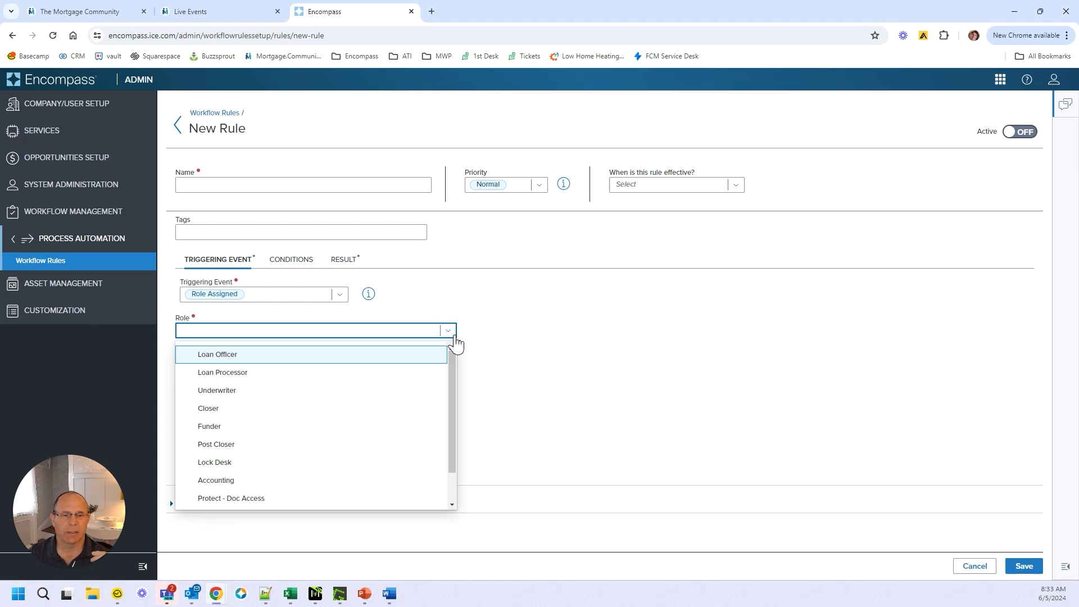
left_click(444, 332)
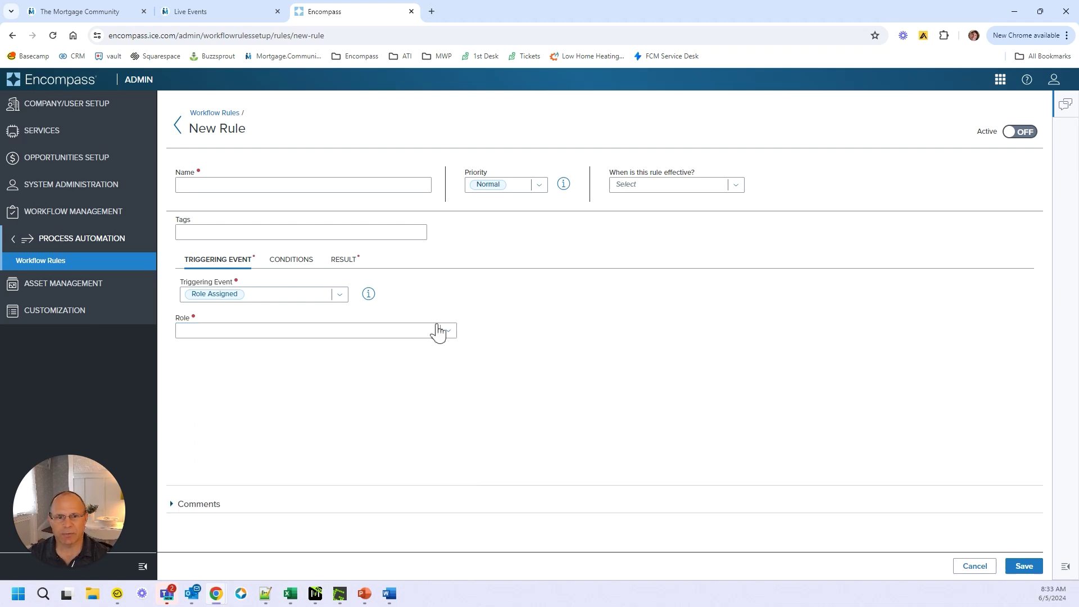
left_click(340, 296)
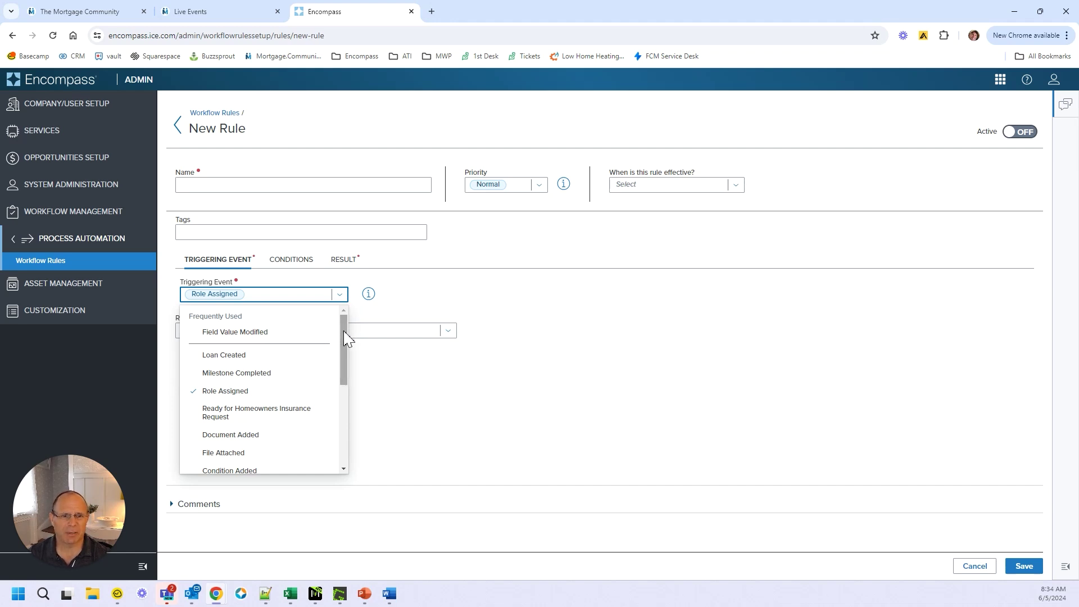
scroll(262, 383, "down", 1)
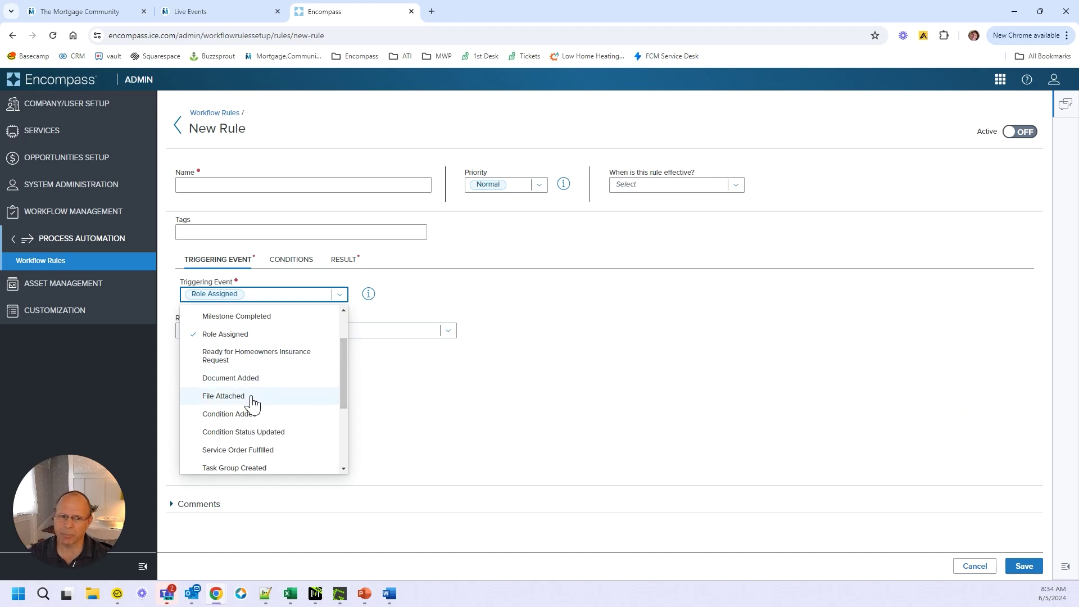
scroll(256, 393, "down", 1)
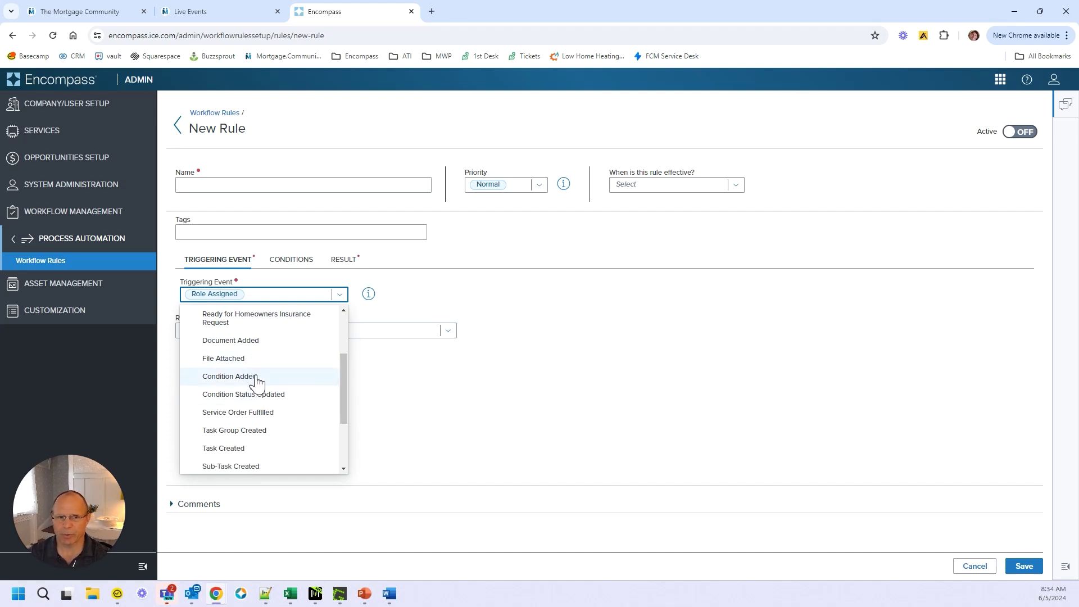
scroll(257, 365, "down", 2)
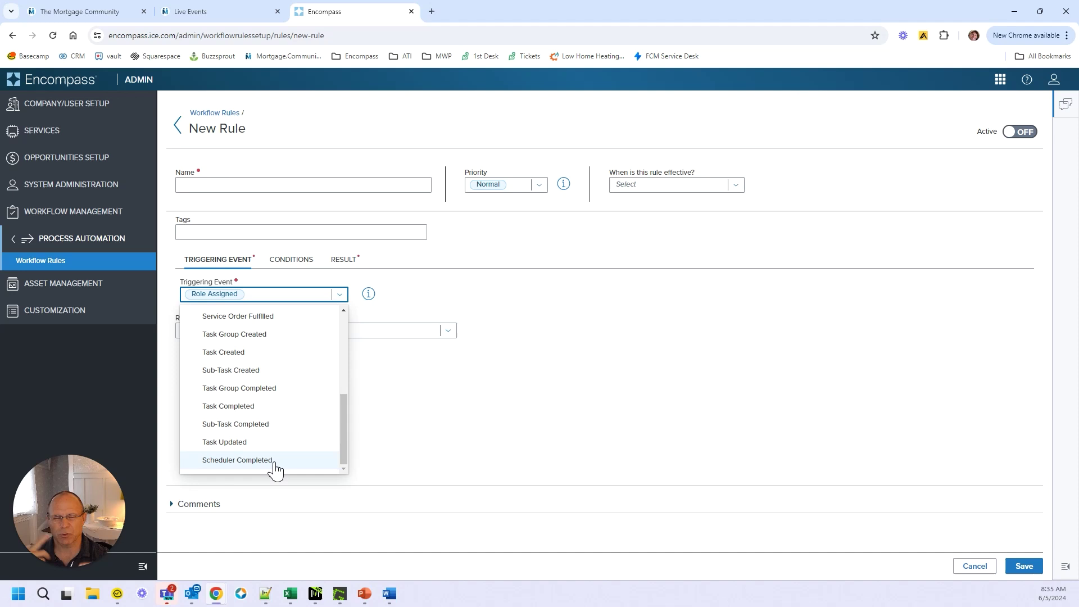
left_click(398, 426)
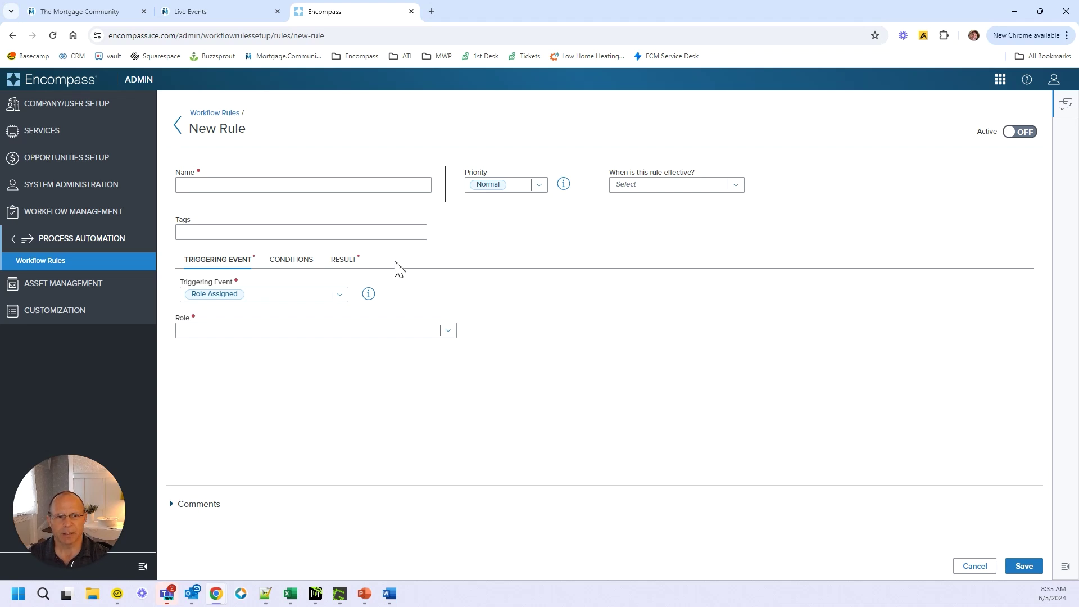
Browse the Result tab's resulting actions down to Send Notification and Send Disclosures.
left_click(343, 260)
left_click(324, 295)
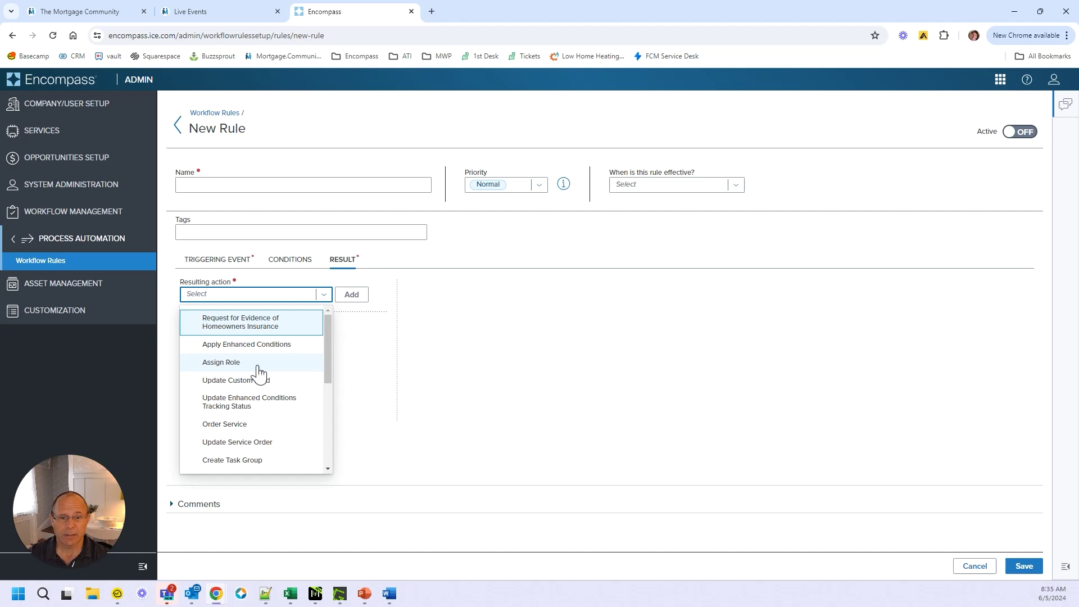
scroll(264, 374, "down", 1)
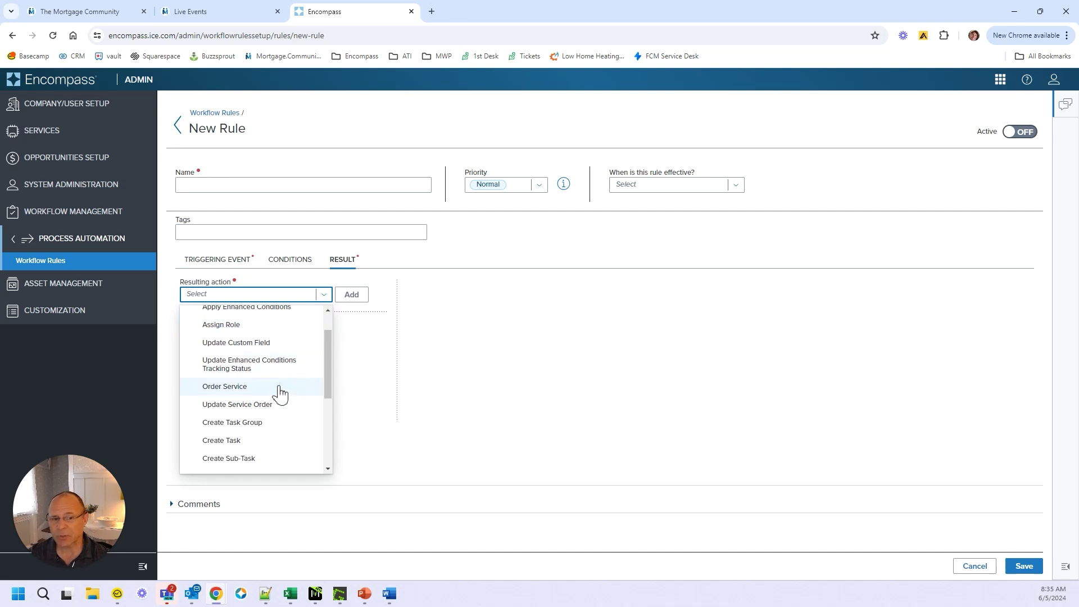
scroll(275, 374, "down", 2)
scroll(265, 363, "down", 1)
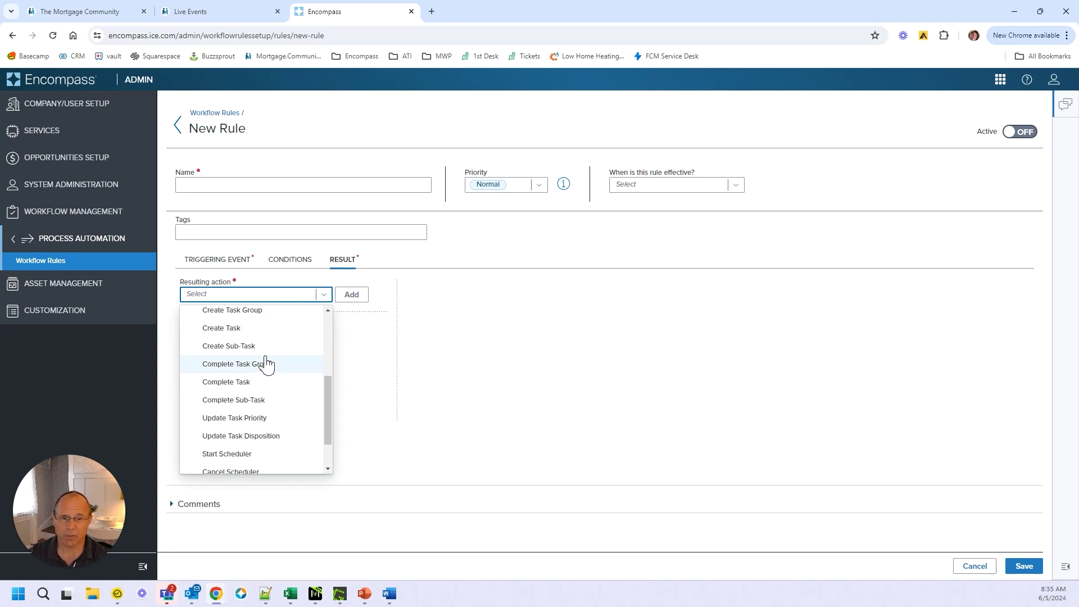
scroll(262, 391, "down", 1)
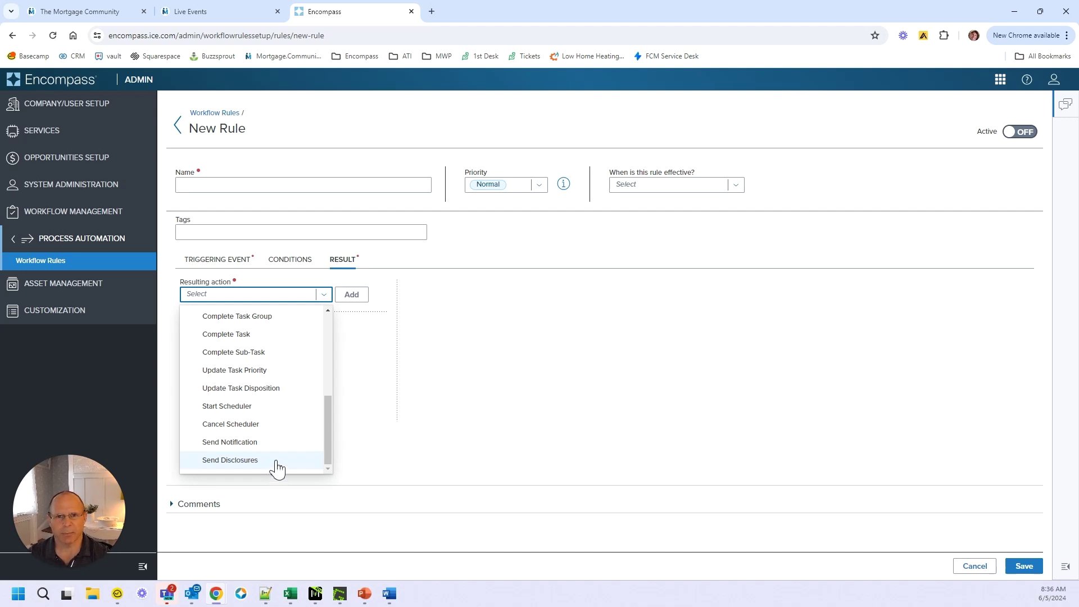
Dismiss the Resulting action list without selecting any action.
left_click(532, 393)
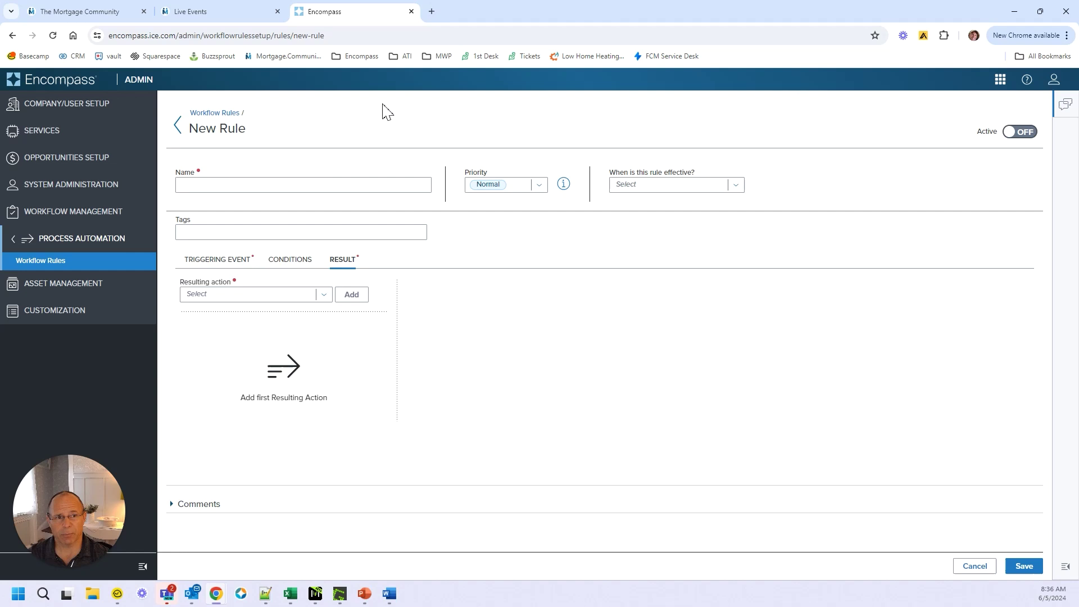
In a new tab, view masteringencompass.com's Encompass® Web Essentials lessons and $499.00 price.
left_click(432, 11)
type("m")
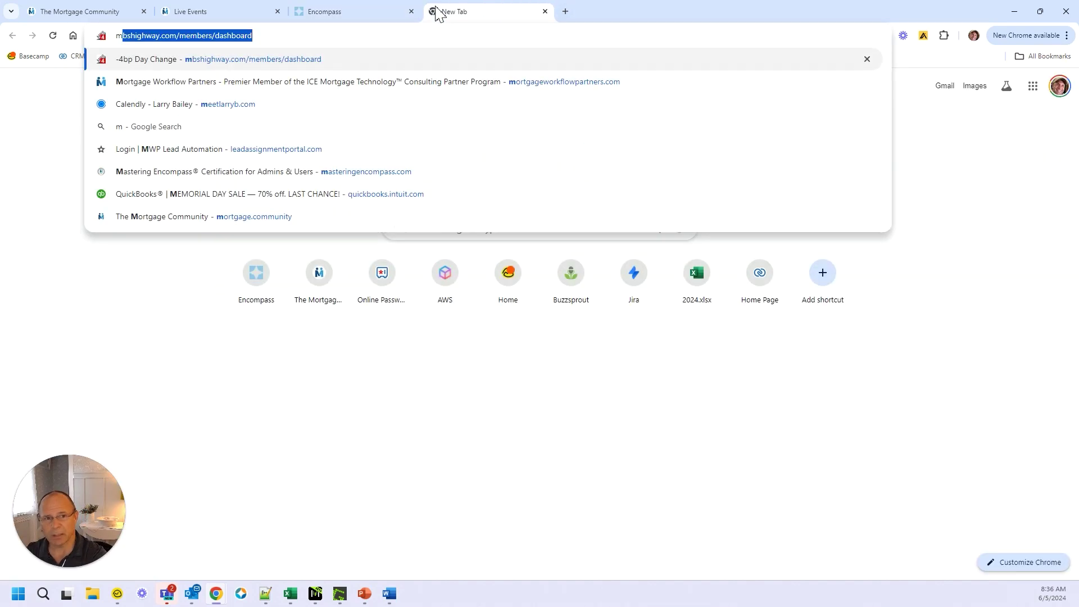
type("aster")
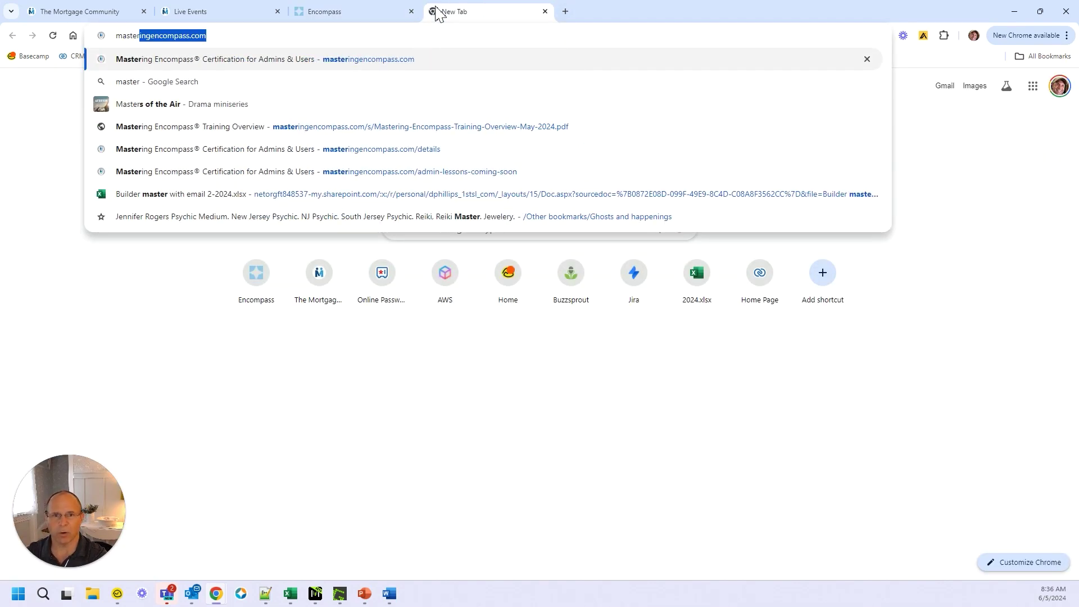
key("Return")
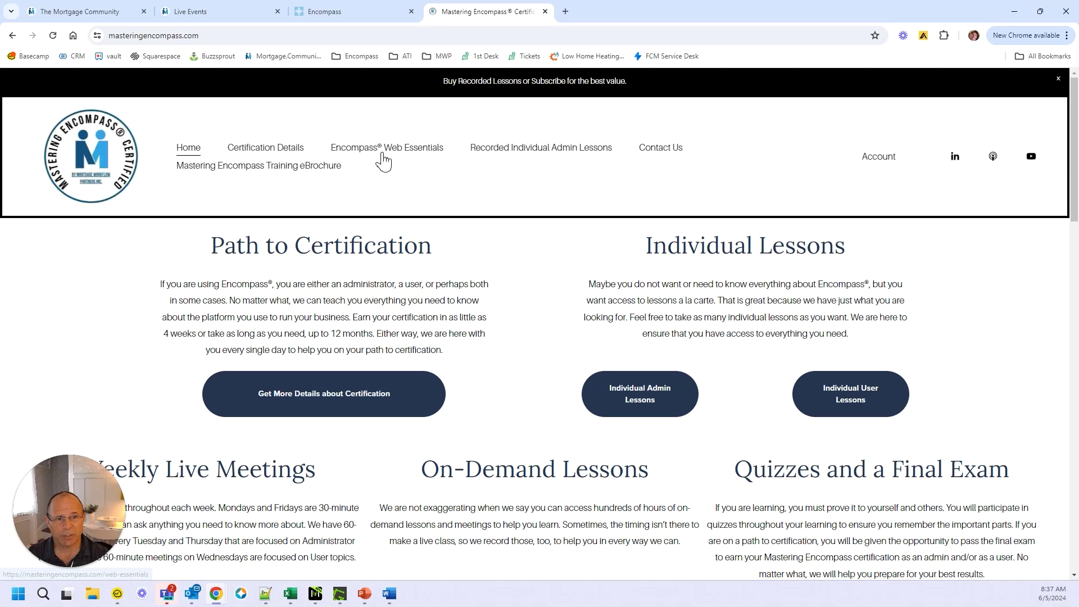
left_click(383, 154)
scroll(463, 360, "down", 6)
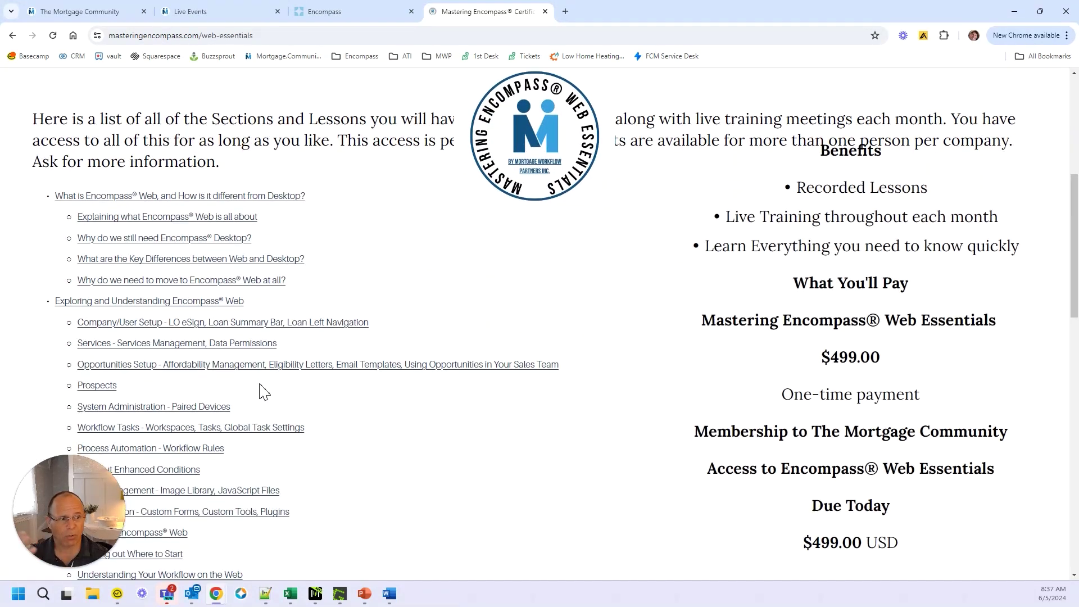
scroll(261, 392, "down", 2)
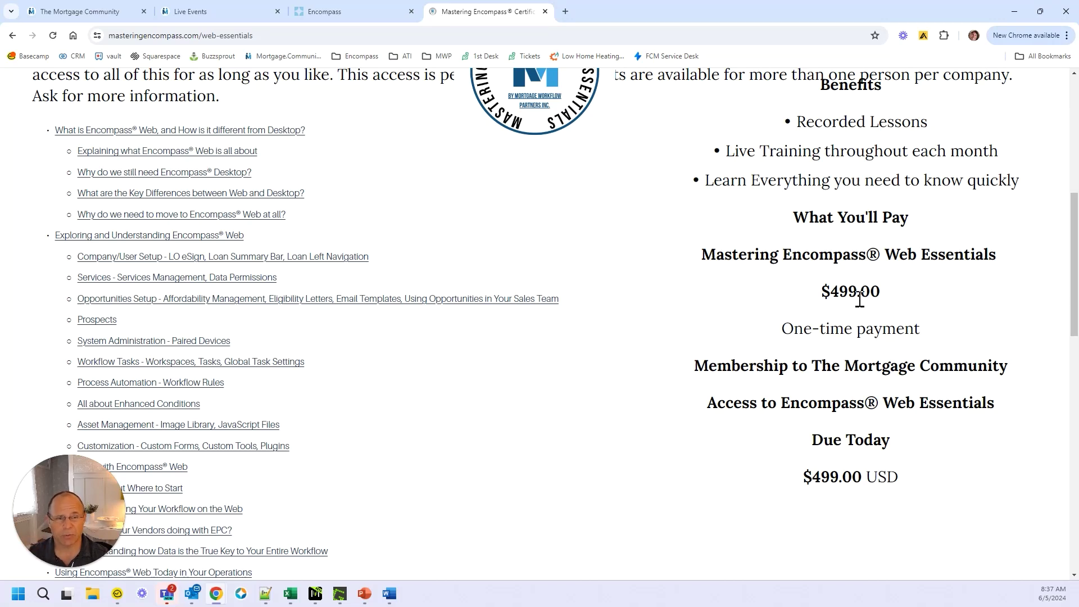
View the Encompass® Web Essentials lessons in a new Mortgage Community tab, then return to the New Rule form.
left_click(566, 12)
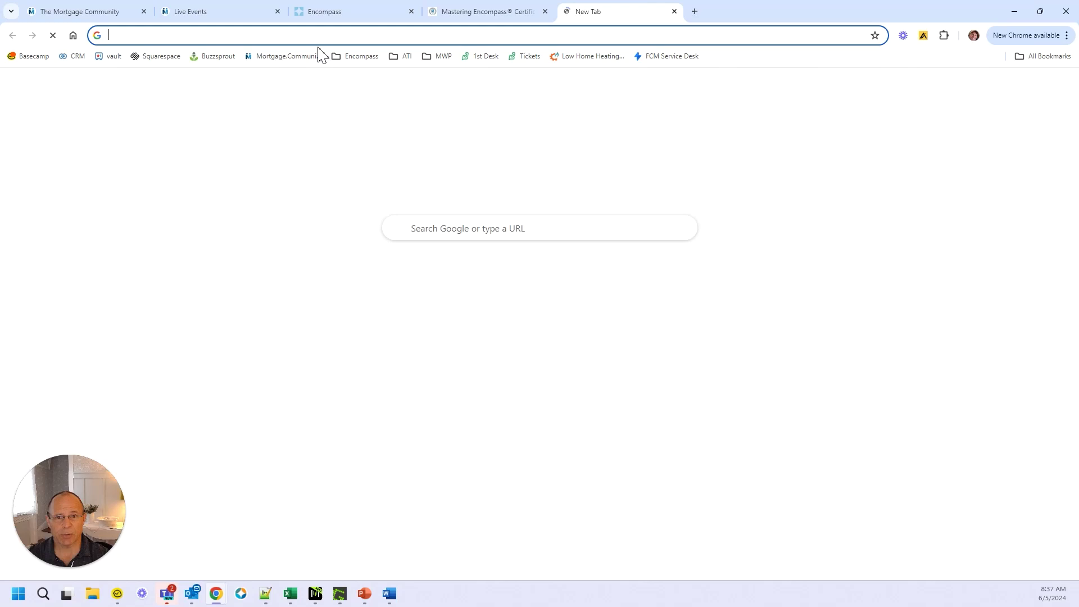
left_click(290, 57)
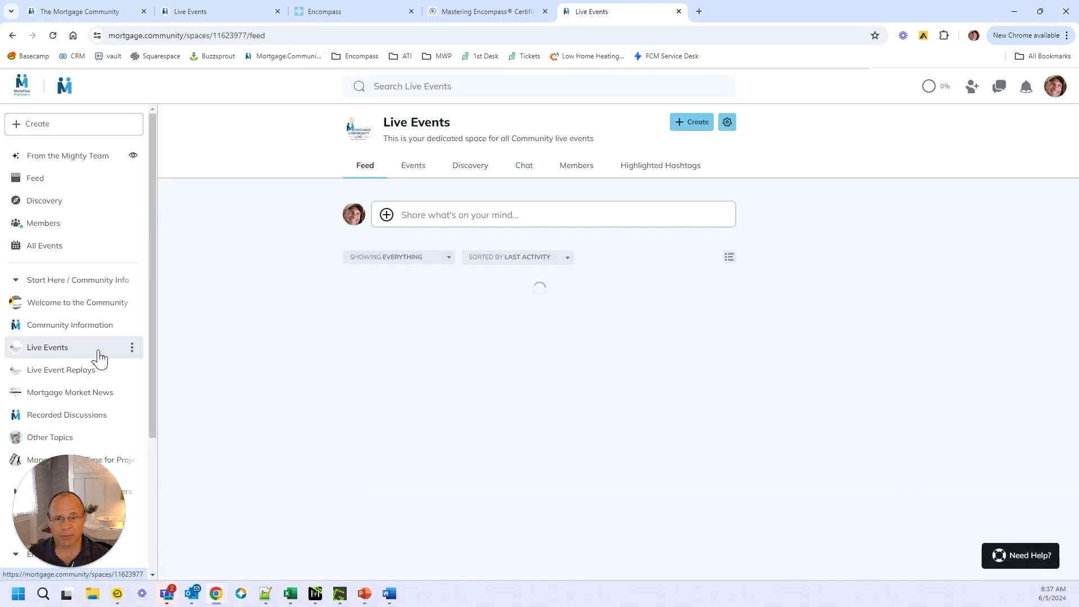
scroll(118, 349, "down", 3)
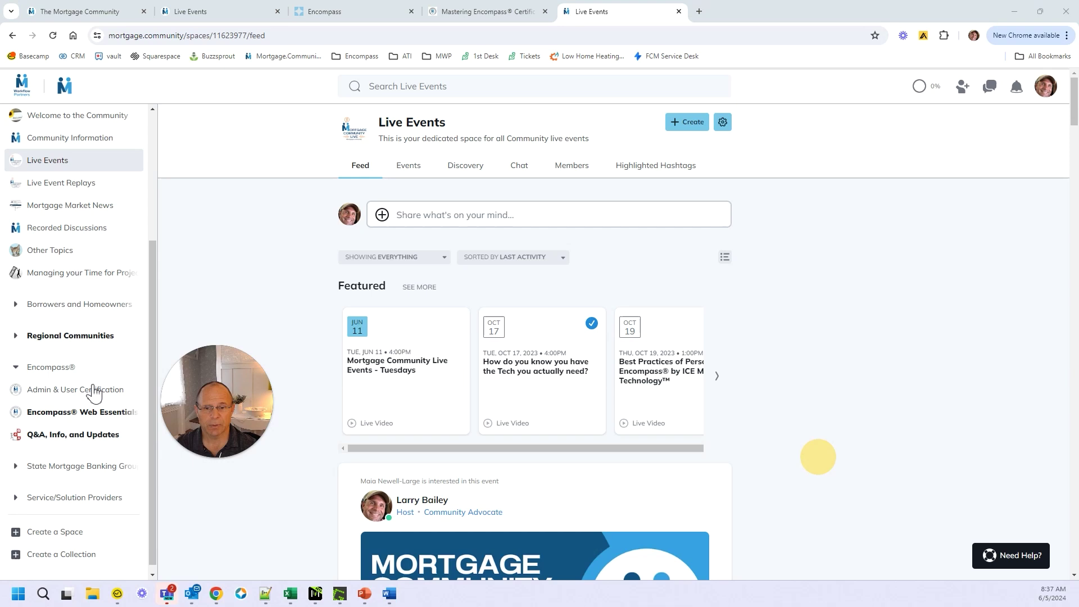
left_click(80, 414)
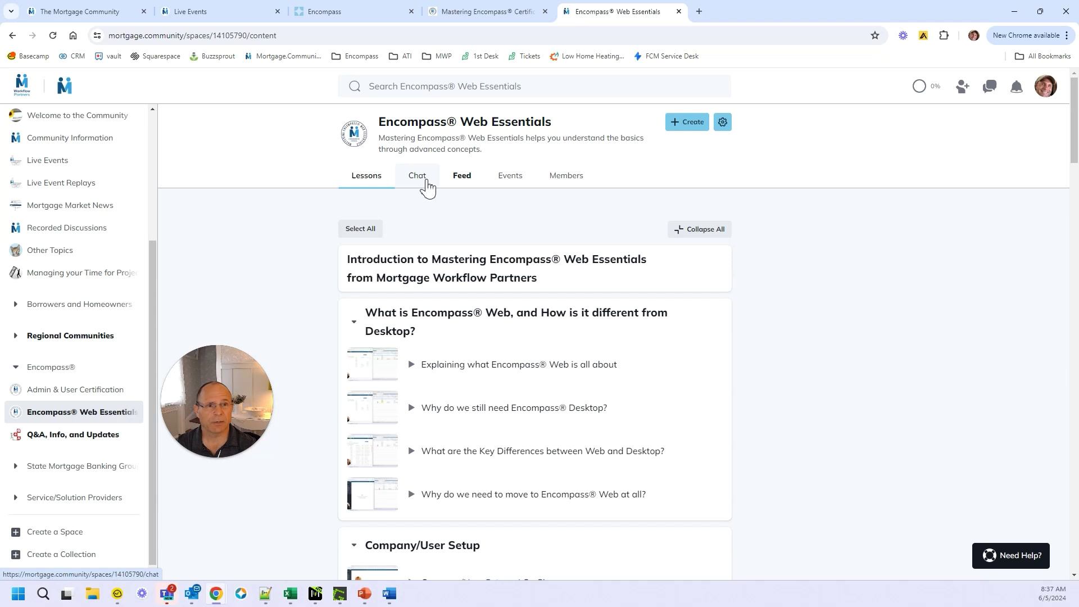
left_click(337, 14)
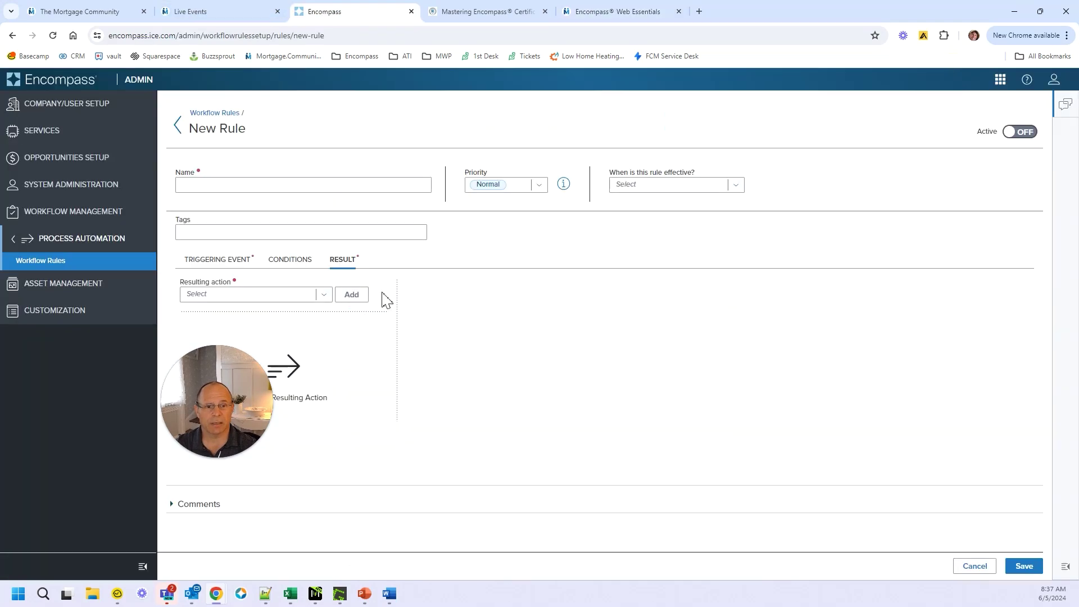